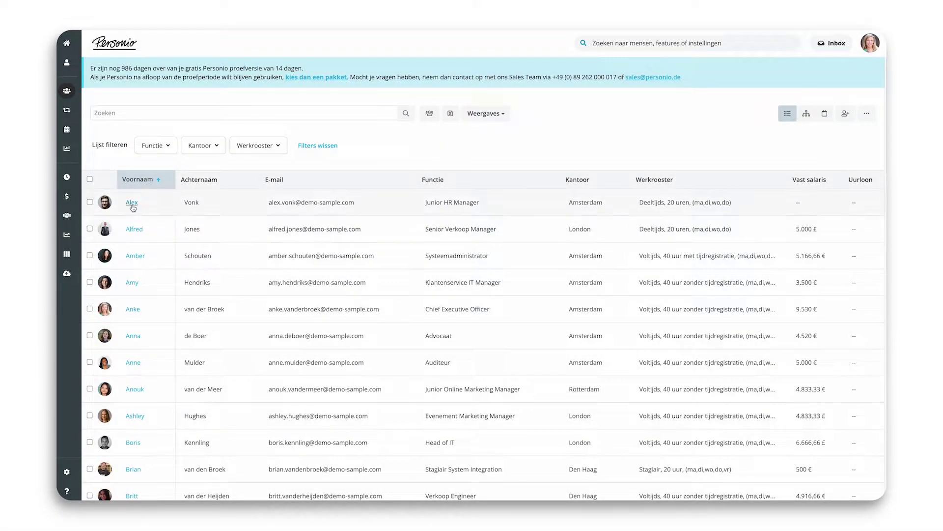
# Open the base salary form of the Junior HR Manager at the start of the employee list, trying the Uurloon and Vast salaris types.
pyautogui.click(131, 202)
pyautogui.click(191, 165)
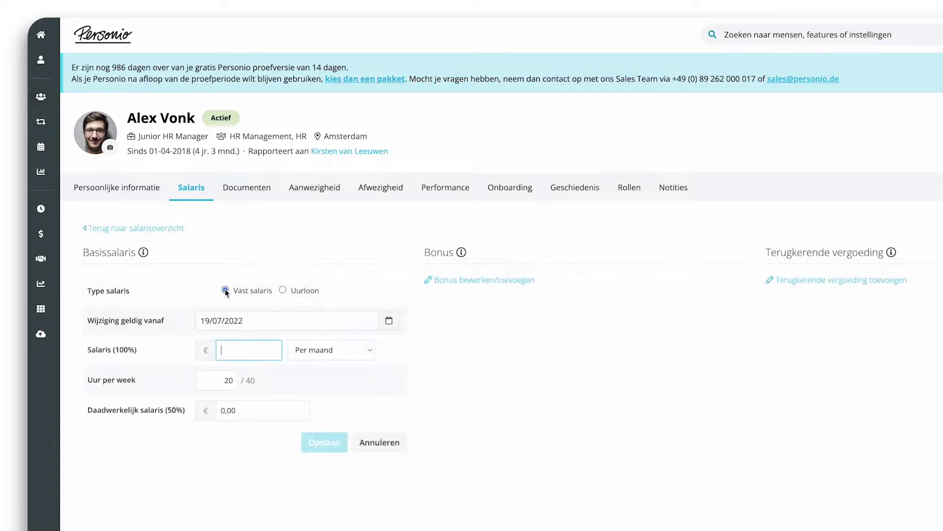
pyautogui.click(283, 290)
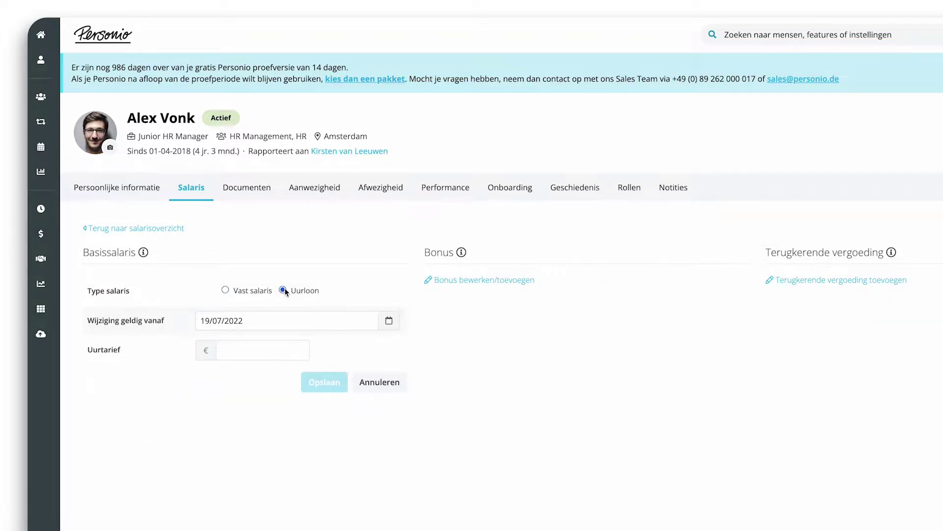
pyautogui.click(225, 291)
# Enter a fixed full-time salary of €3.000 per month with 20 hours per week.
pyautogui.click(237, 352)
pyautogui.write('3000')
pyautogui.click(233, 379)
pyautogui.doubleClick(233, 379)
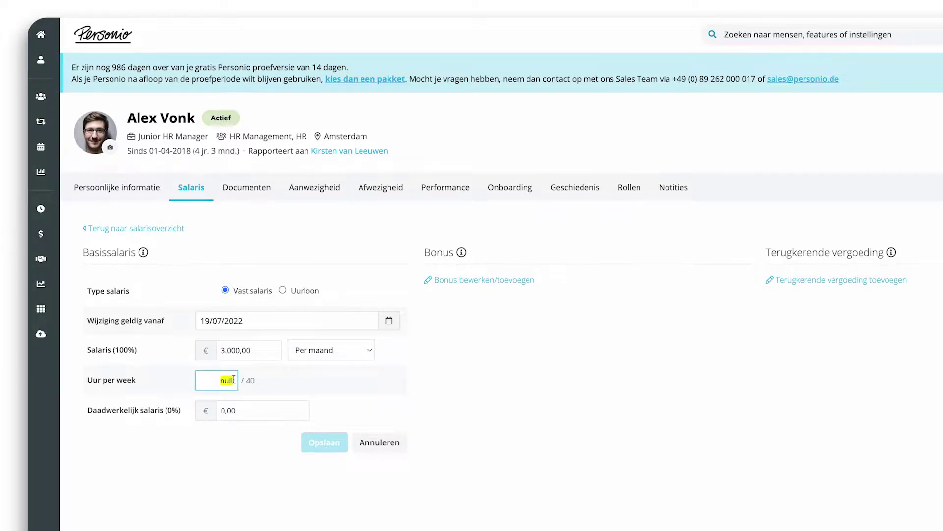
pyautogui.write('20')
pyautogui.click(315, 383)
pyautogui.click(250, 414)
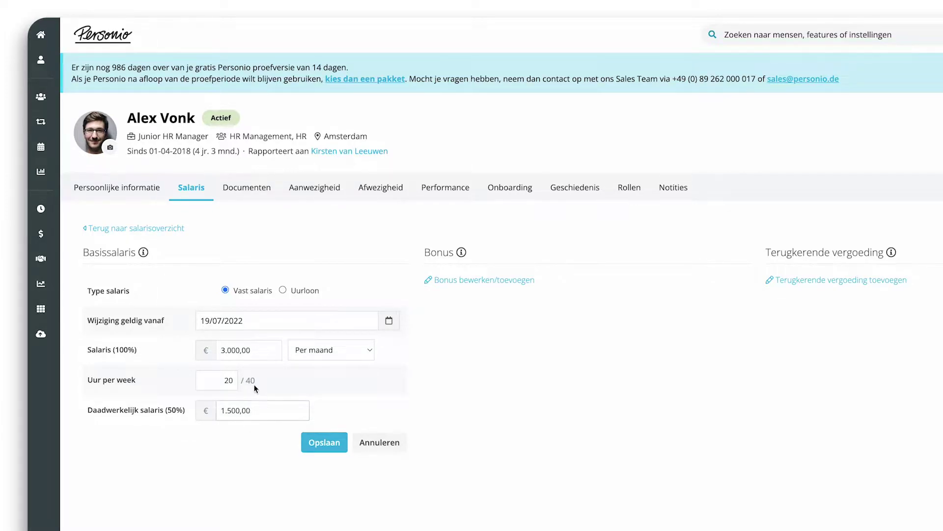
# Clear the salary and re-enter it as an actual salary of €1.500 at 20 hours per week, valid from 25 July 2022.
pyautogui.click(254, 410)
pyautogui.moveTo(256, 411); pyautogui.dragTo(218, 412)
pyautogui.press('BackSpace')
pyautogui.click(230, 381)
pyautogui.doubleClick(235, 381)
pyautogui.write('20')
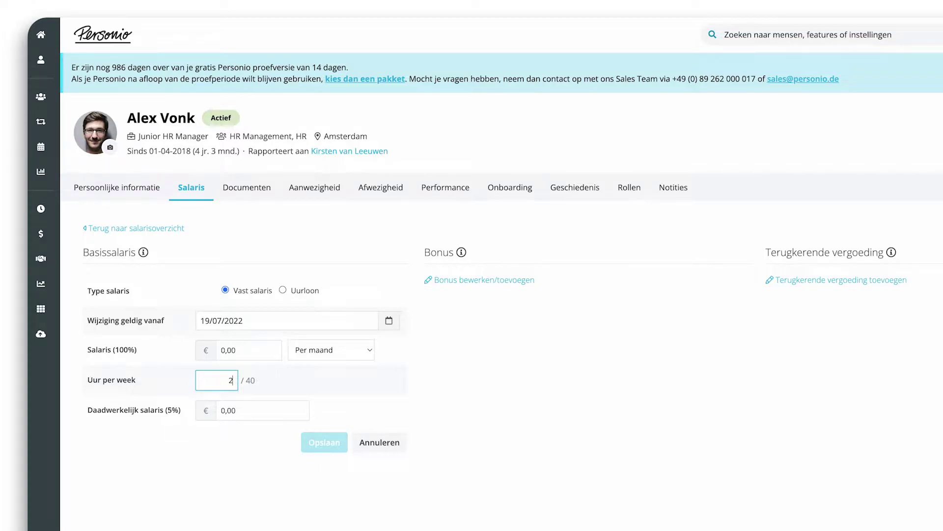
pyautogui.click(248, 411)
pyautogui.moveTo(248, 411); pyautogui.dragTo(219, 409)
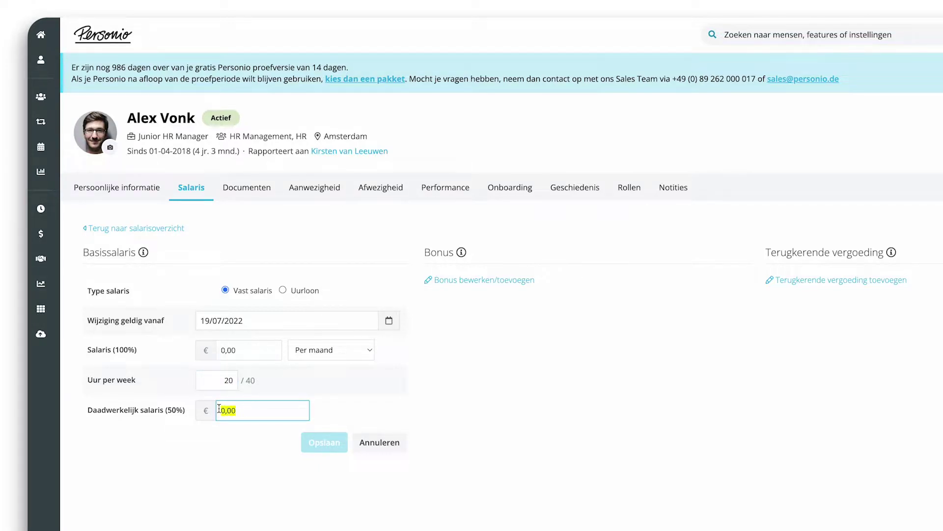
pyautogui.write('1500')
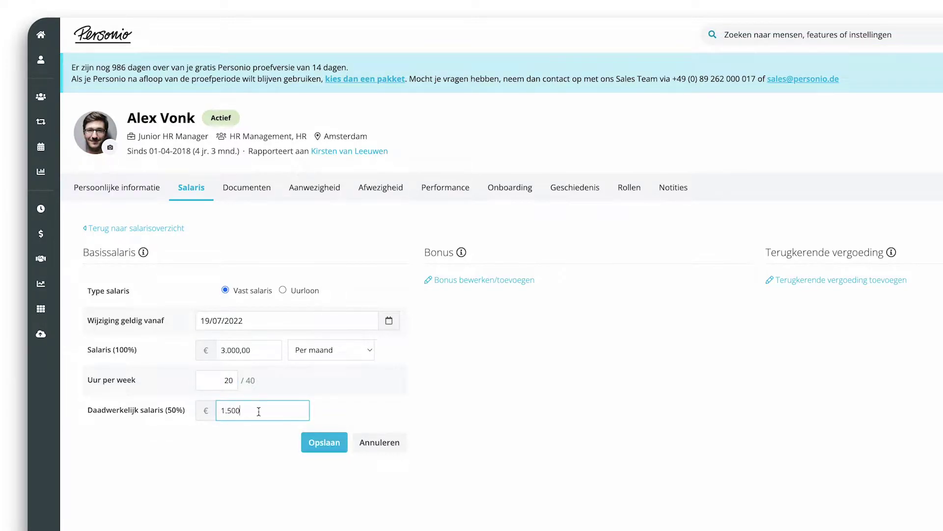
pyautogui.click(393, 321)
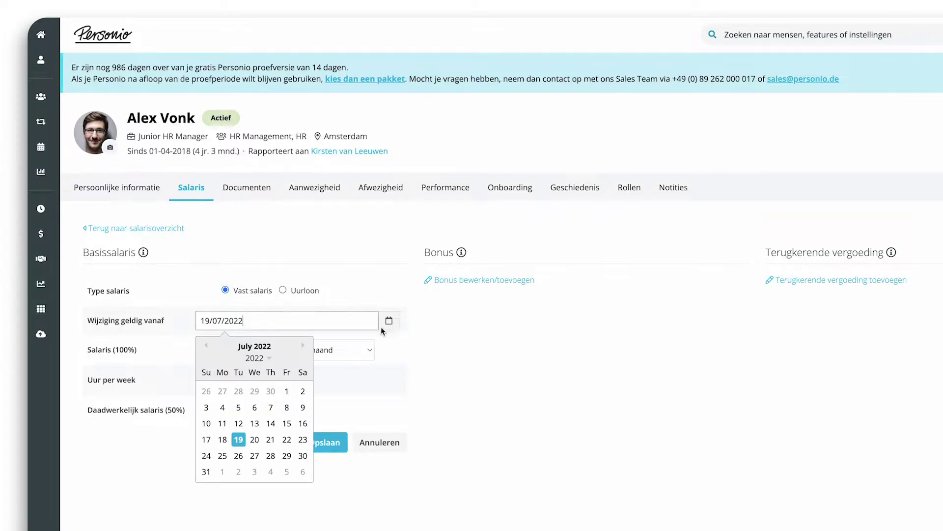
pyautogui.click(222, 455)
# Set the salary type to Uurloon with an hourly rate of €25 and save the base salary.
pyautogui.click(283, 290)
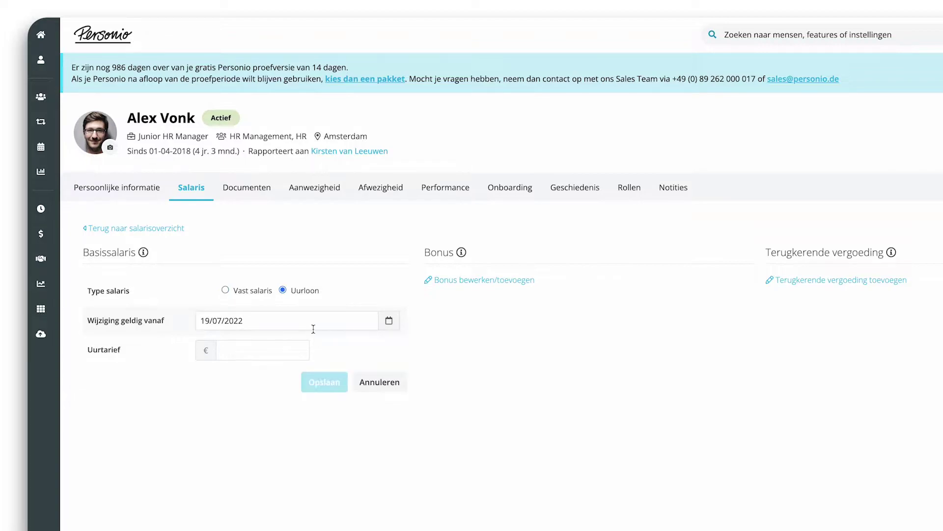
pyautogui.click(242, 350)
pyautogui.write('25')
pyautogui.click(328, 427)
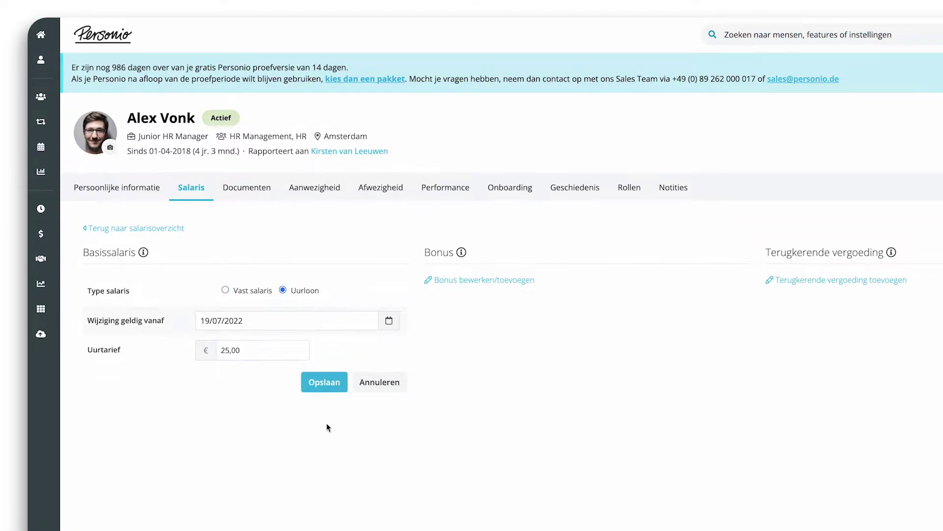
pyautogui.click(328, 389)
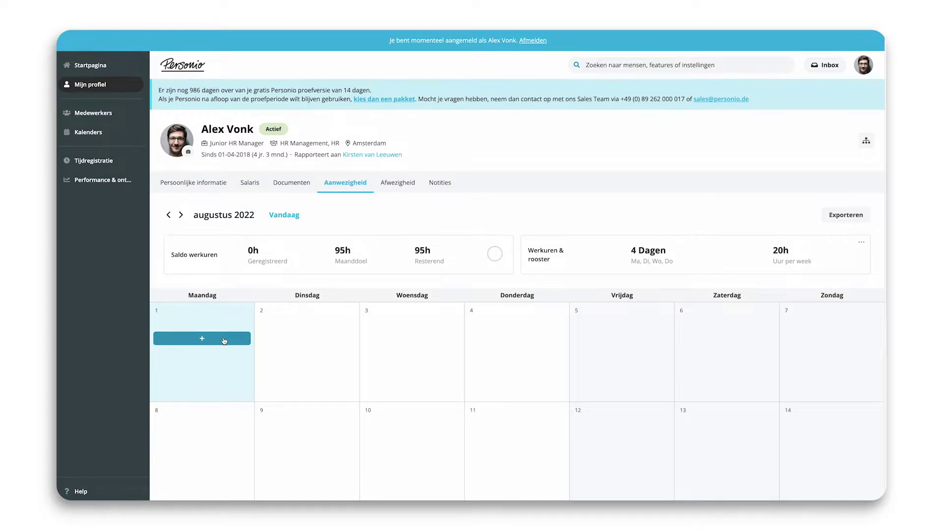
# Start an attendance entry for Monday 1 August 2022 with the work period beginning at 08:00.
pyautogui.click(223, 338)
pyautogui.write('08')
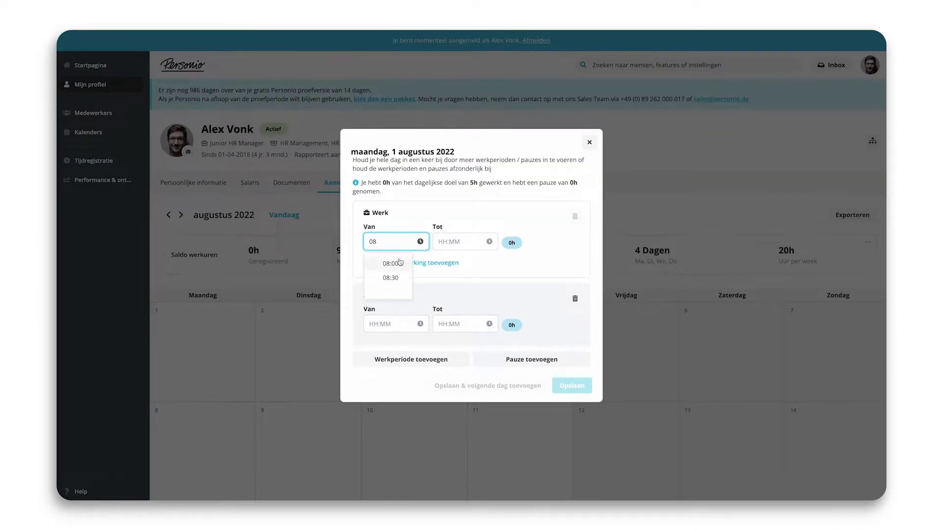
pyautogui.click(402, 262)
pyautogui.click(450, 241)
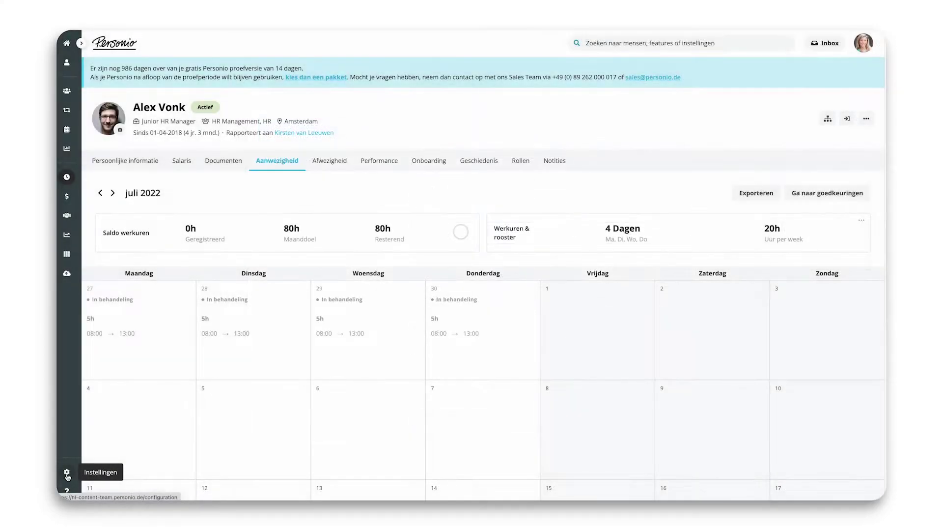
# In the attendance settings, set Monday to Thursday to 05:00 working hours in the schedule "Deeltijds, Vaste Werkdagen, 20 uren, (ma,di,wo,do) 2022".
pyautogui.click(67, 474)
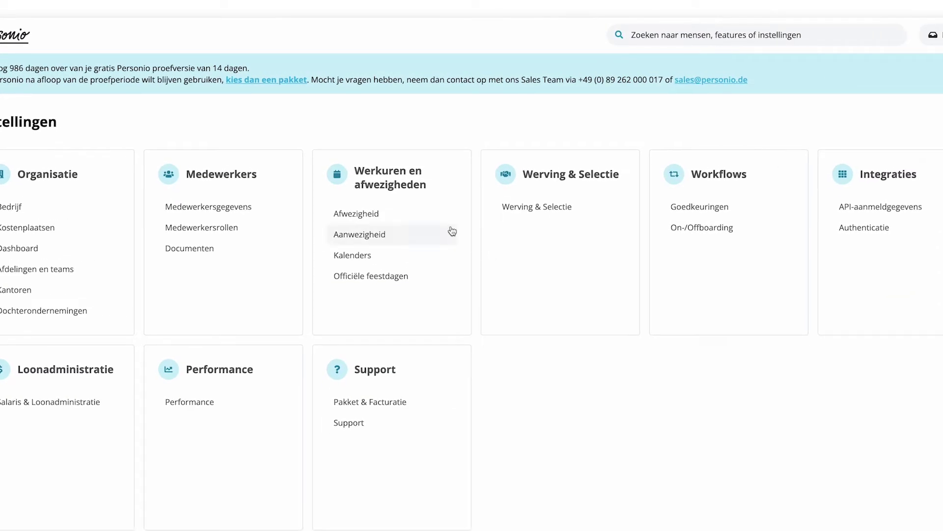
pyautogui.click(431, 235)
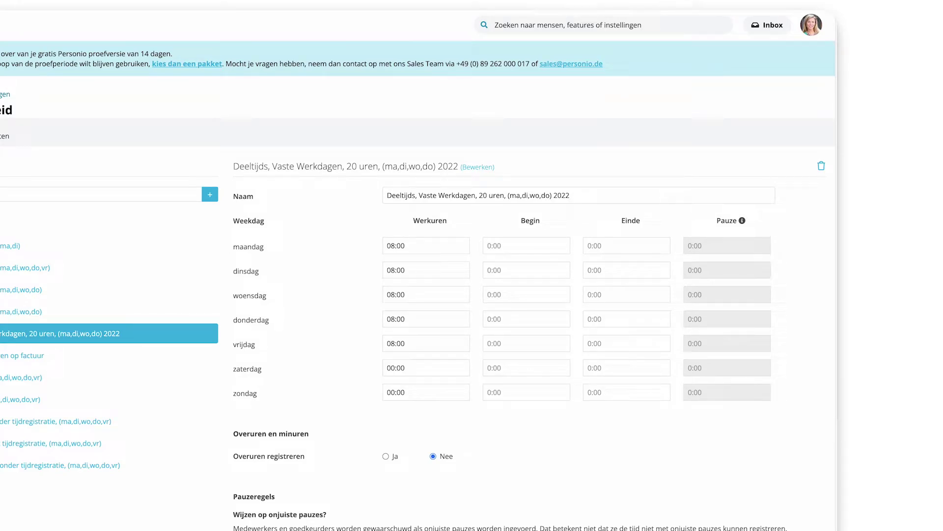
pyautogui.click(402, 245)
pyautogui.scroll(3, 421, 274)
pyautogui.click(394, 260)
pyautogui.click(421, 270)
pyautogui.click(394, 286)
pyautogui.click(421, 295)
pyautogui.click(394, 310)
pyautogui.click(421, 319)
pyautogui.scroll(3, 424, 347)
pyautogui.click(395, 337)
# Set the schedule's working hours for Friday, Saturday and Sunday to 00:00.
pyautogui.click(421, 343)
pyautogui.click(394, 361)
pyautogui.click(421, 368)
pyautogui.click(394, 386)
pyautogui.click(421, 392)
pyautogui.click(394, 411)
pyautogui.click(481, 430)
# Enable pro rata leave days for the work schedule with a reference value of 5.
pyautogui.scroll(-3, 468, 480)
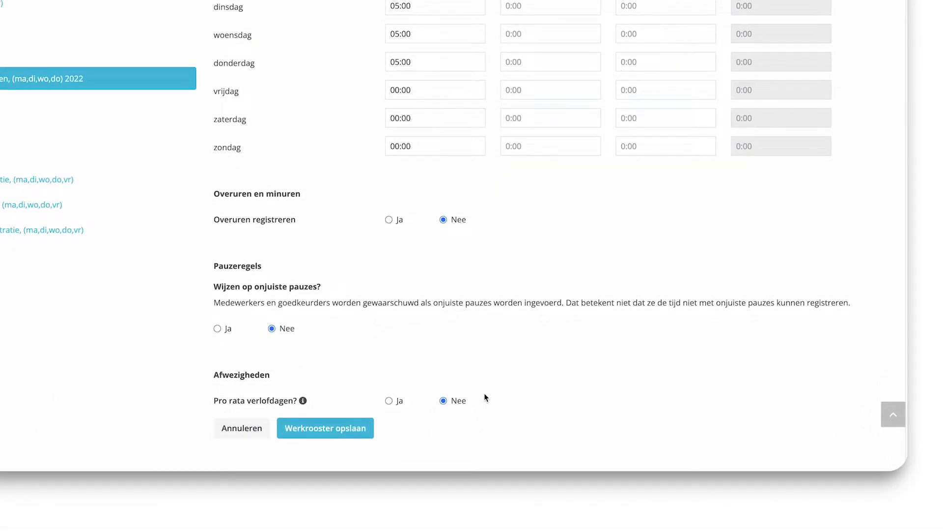
pyautogui.click(388, 400)
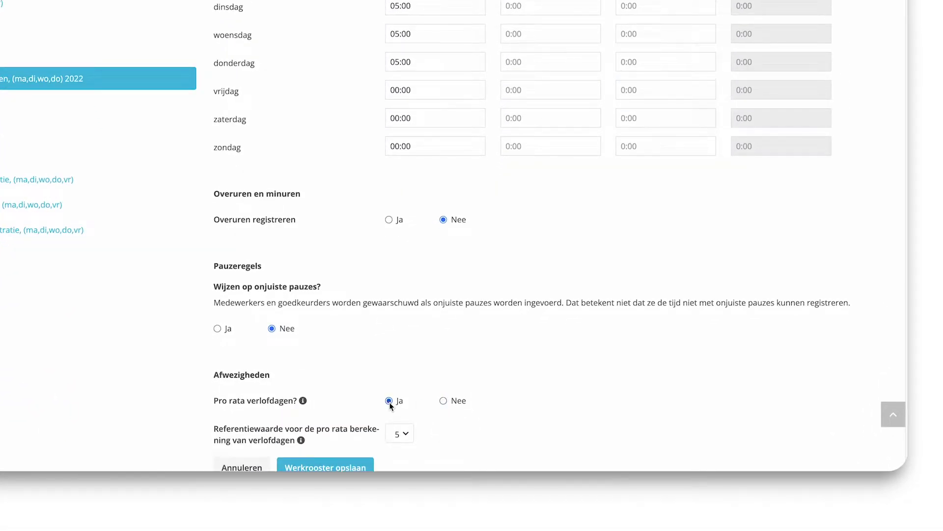
pyautogui.scroll(-2, 517, 373)
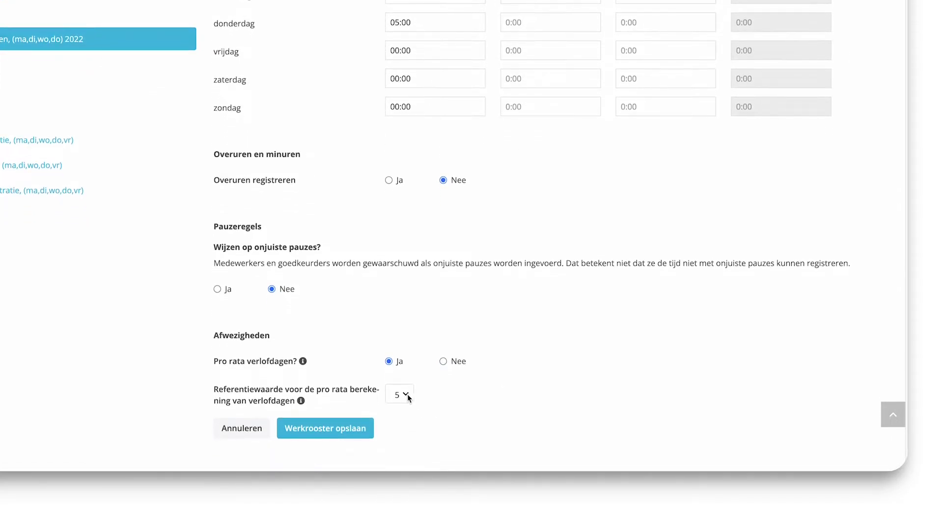
pyautogui.click(407, 395)
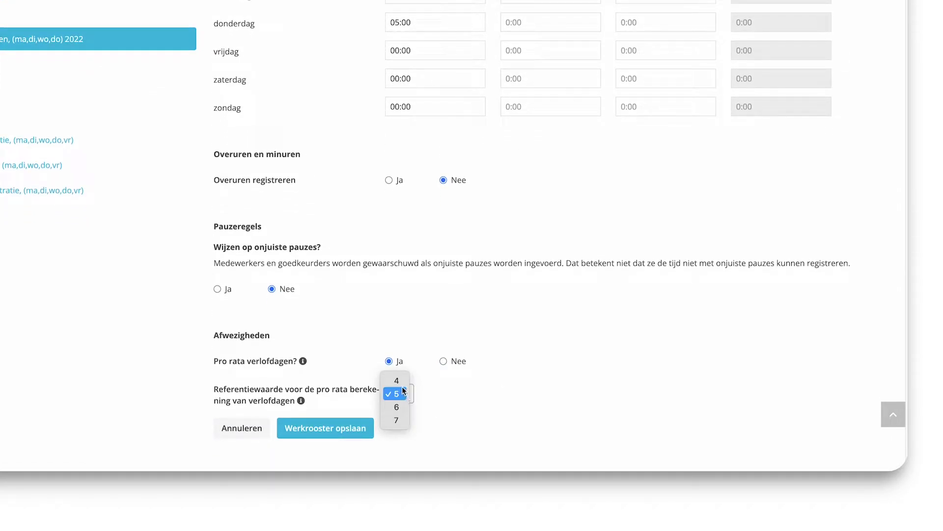
pyautogui.click(402, 393)
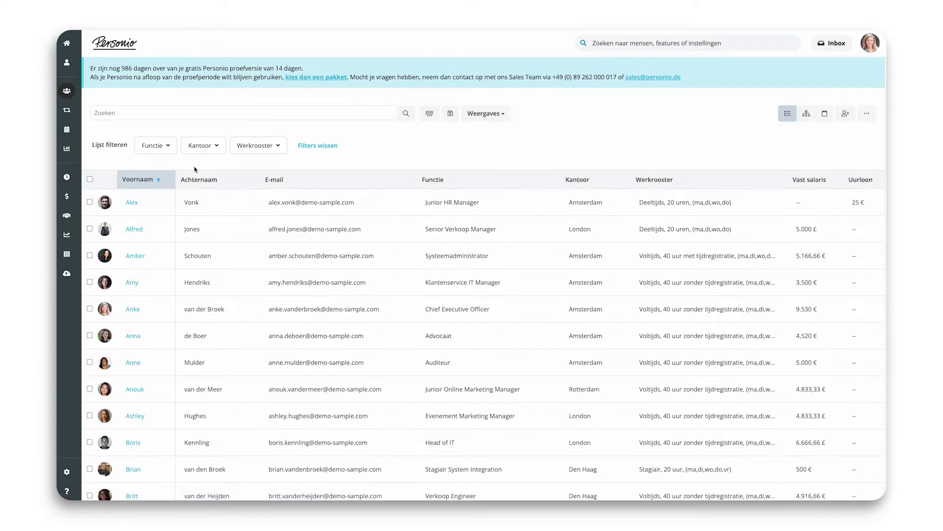
# Assign the schedule "Deeltijds, Vaste Werkdagen, 20 uren, (ma,di,wo,do) 2022" to the Junior HR Manager with a chosen start date and save it.
pyautogui.click(132, 202)
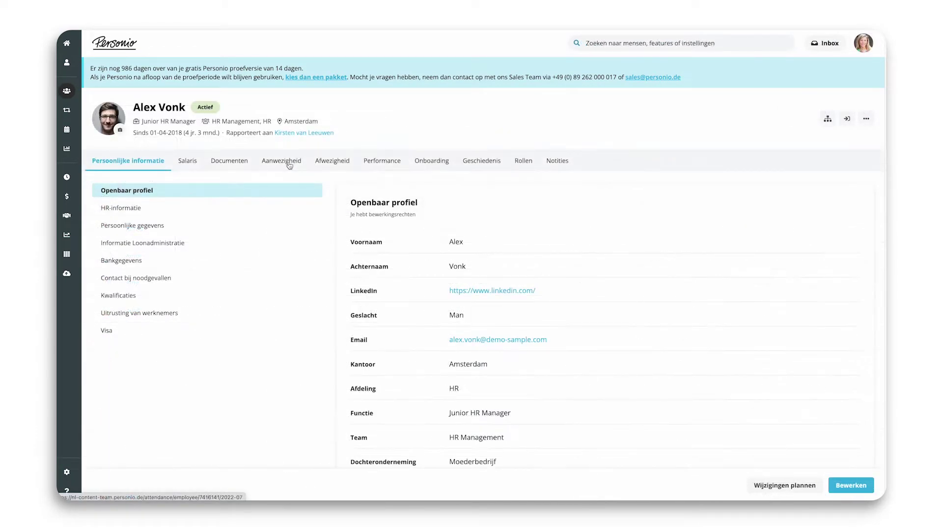
pyautogui.click(290, 166)
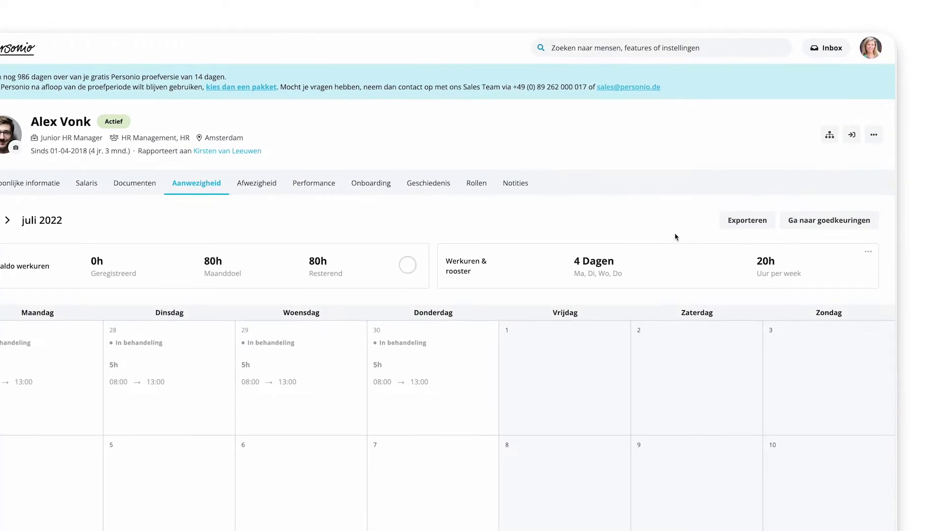
pyautogui.click(868, 252)
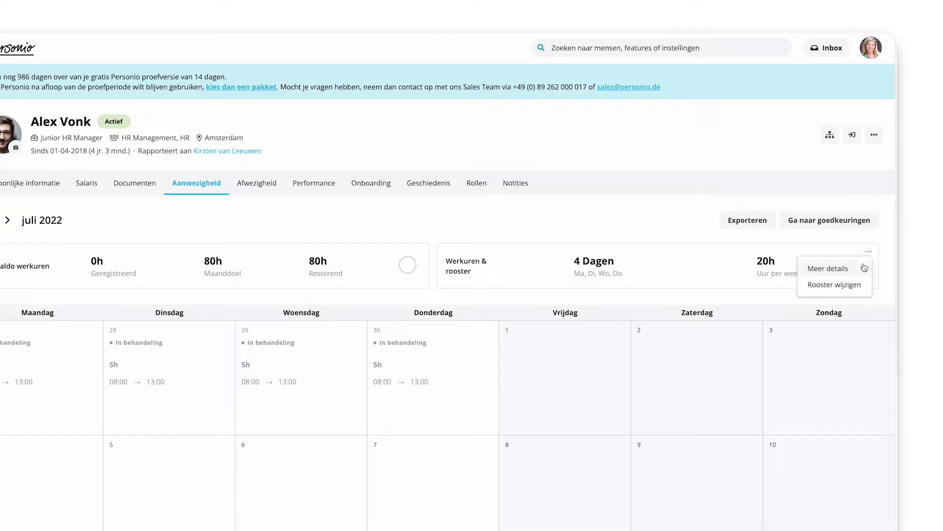
pyautogui.click(834, 284)
pyautogui.click(479, 134)
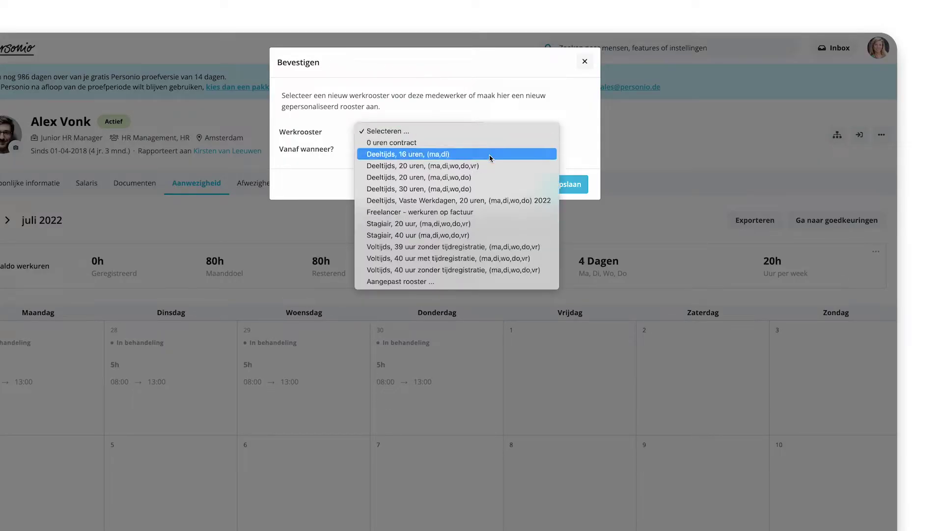
pyautogui.click(501, 200)
pyautogui.click(476, 148)
pyautogui.click(368, 263)
pyautogui.click(577, 188)
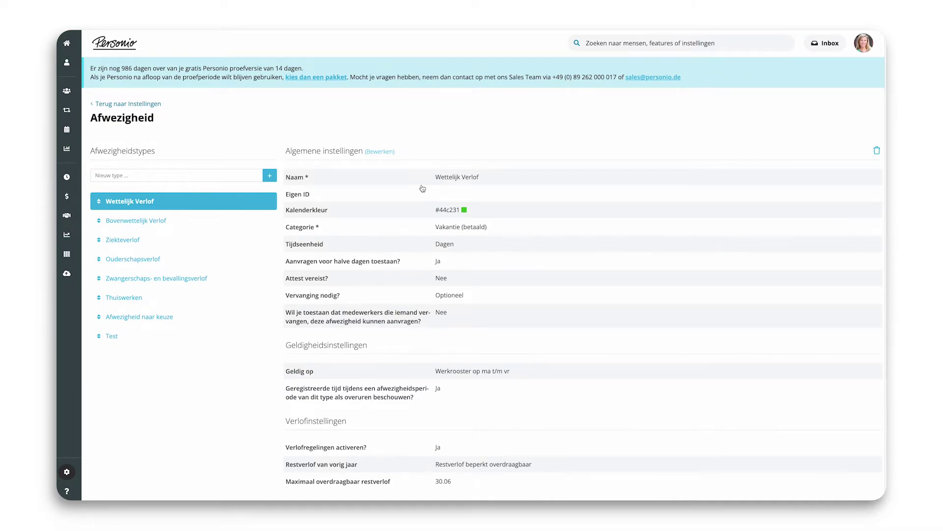
# Assign the "20 dagen" leave policy for Wettelijk Verlof to the Junior HR Manager, effective from the Aanstellingsdatum.
pyautogui.scroll(-5, 605, 334)
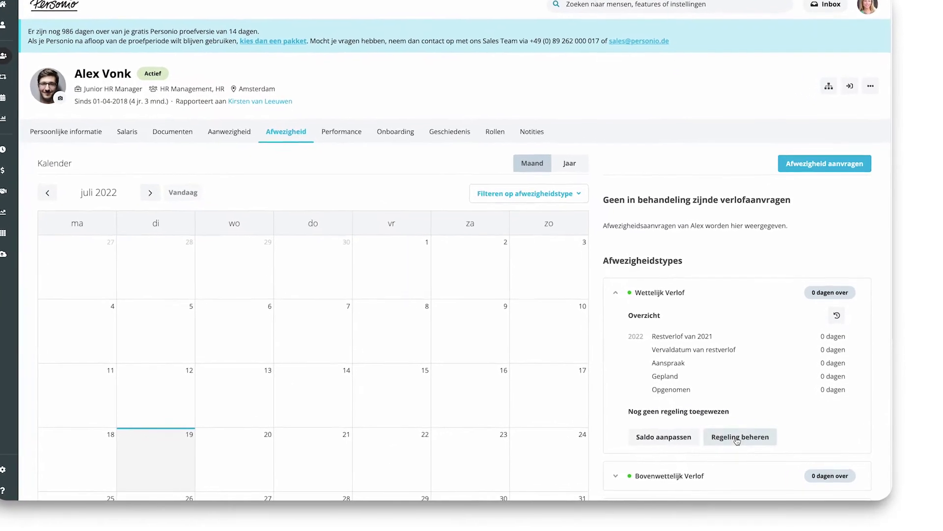
pyautogui.click(738, 441)
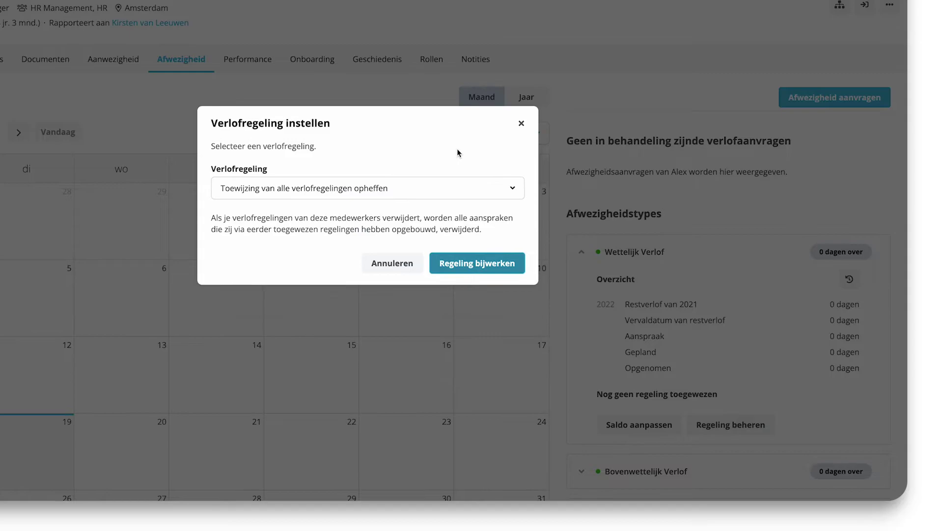
pyautogui.click(511, 190)
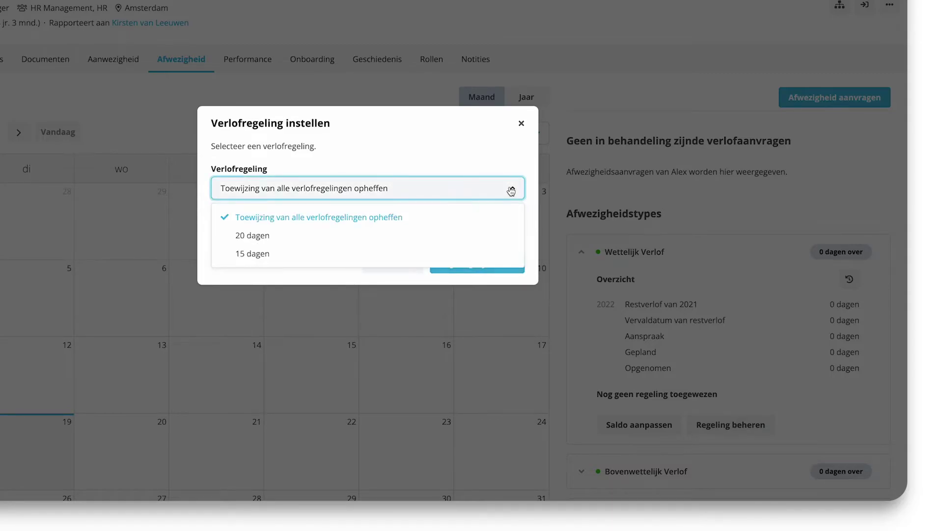
pyautogui.click(417, 235)
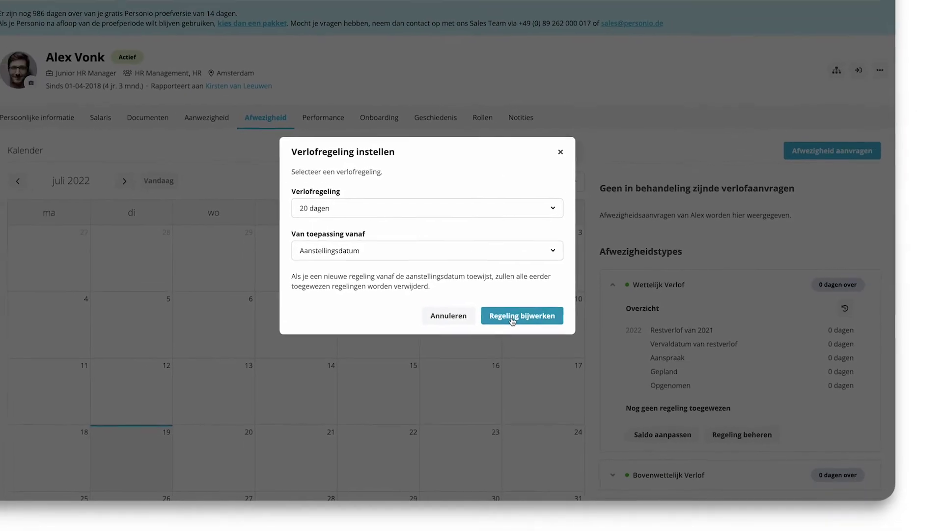
pyautogui.click(511, 320)
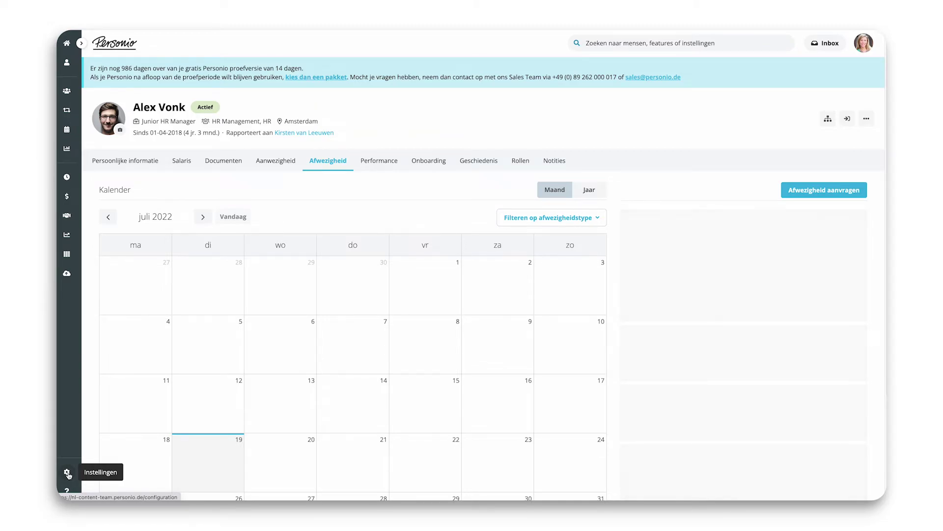
# Open the Wettelijk Verlof absence type for editing at its option to count time recorded during absence as overtime.
pyautogui.click(67, 472)
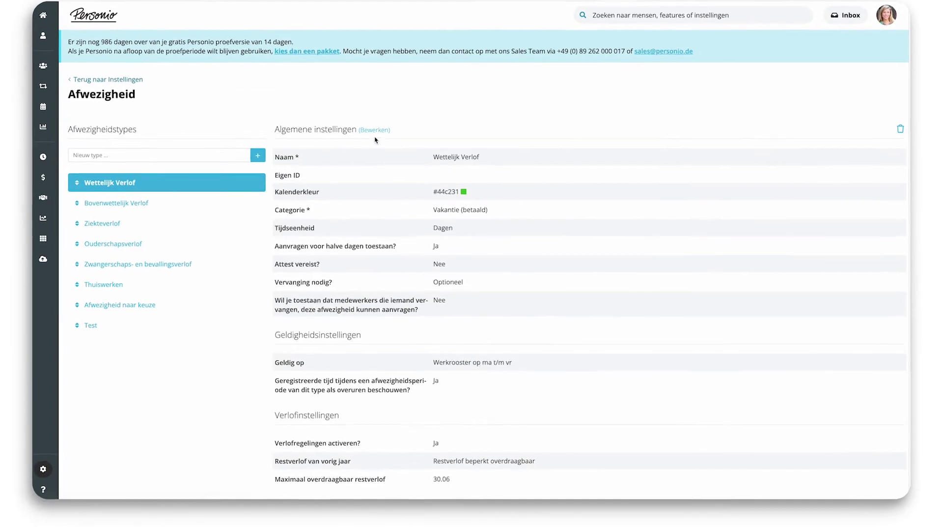
pyautogui.click(374, 130)
pyautogui.scroll(-4, 430, 245)
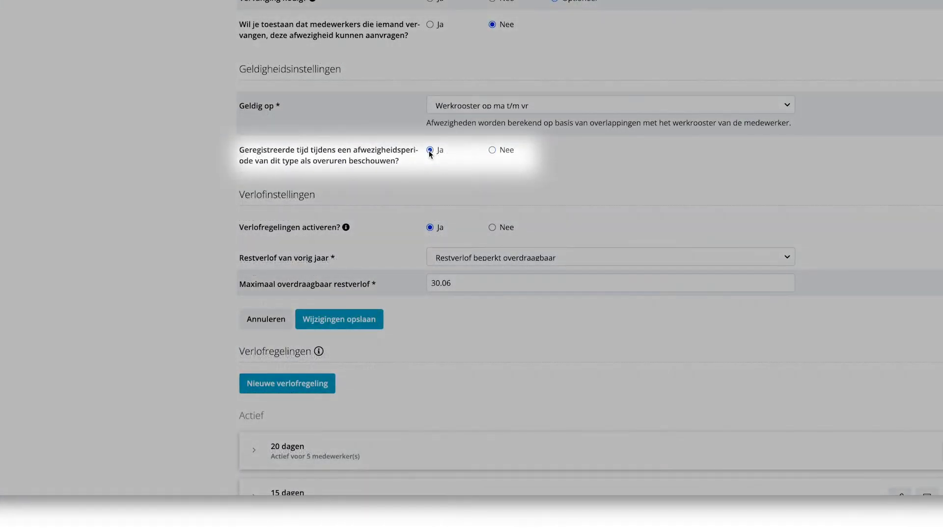